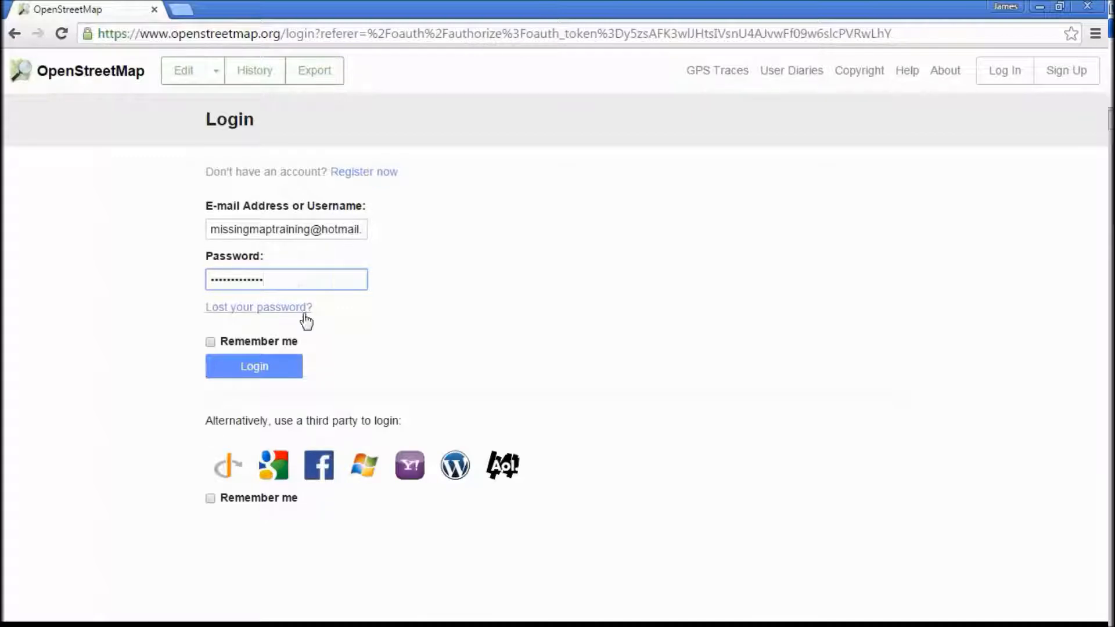
- Log in to OpenStreetMap with the login remembered and authorise OSMTM to read the account's user preferences
{"action": "left_click", "coordinate": [211, 343]}
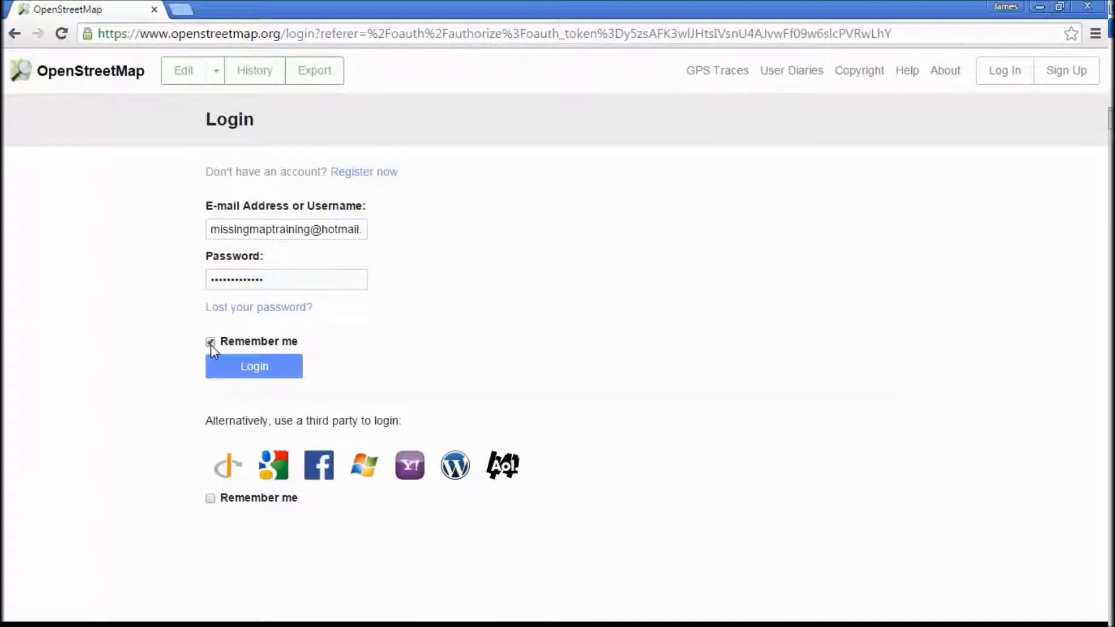
{"action": "left_click", "coordinate": [244, 371]}
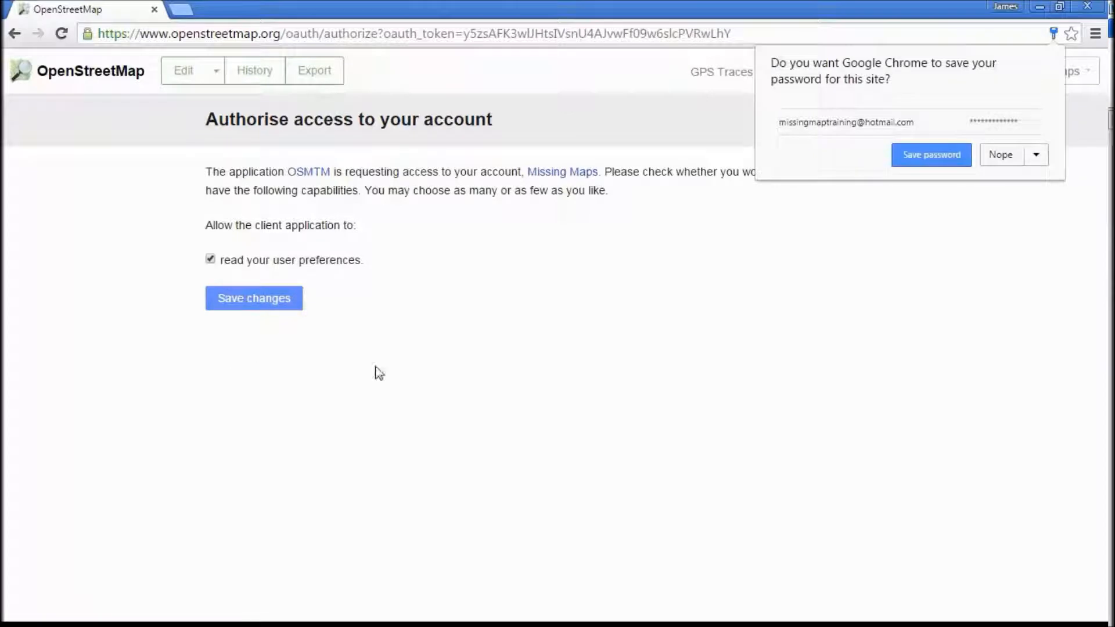
{"action": "left_click", "coordinate": [297, 297]}
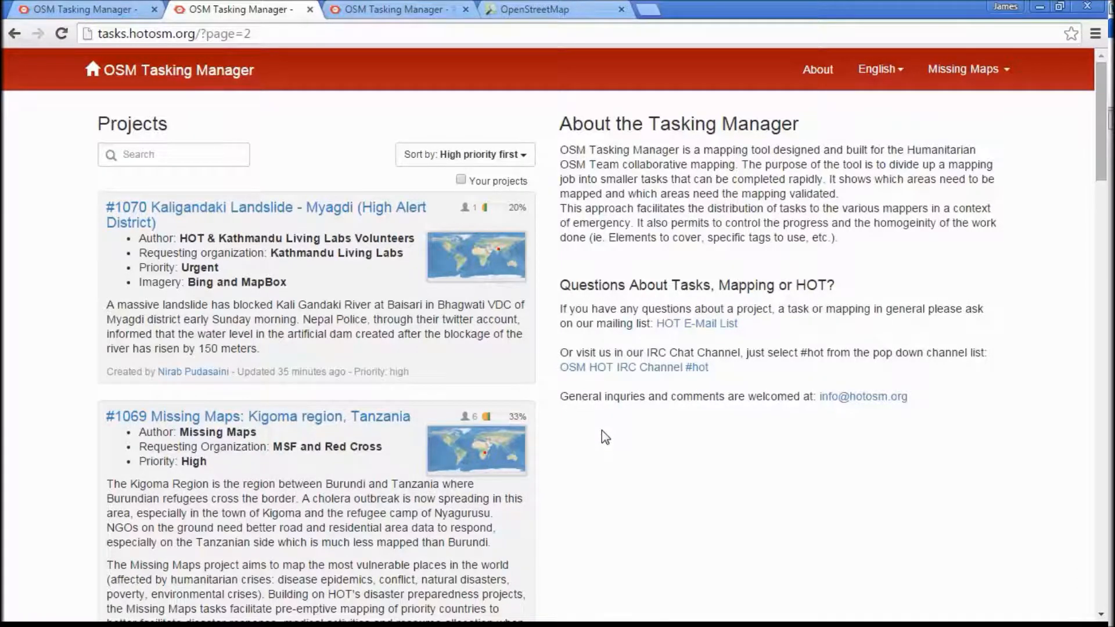
- Search the Tasking Manager projects for 1069 and open the Missing Maps: Kigoma region, Tanzania project
{"action": "scroll", "coordinate": [604, 436], "scroll_direction": "down", "scroll_amount": 3}
{"action": "scroll", "coordinate": [603, 433], "scroll_direction": "down", "scroll_amount": 1}
{"action": "scroll", "coordinate": [603, 433], "scroll_direction": "up", "scroll_amount": 2}
{"action": "scroll", "coordinate": [601, 431], "scroll_direction": "up", "scroll_amount": 1}
{"action": "left_click", "coordinate": [191, 159]}
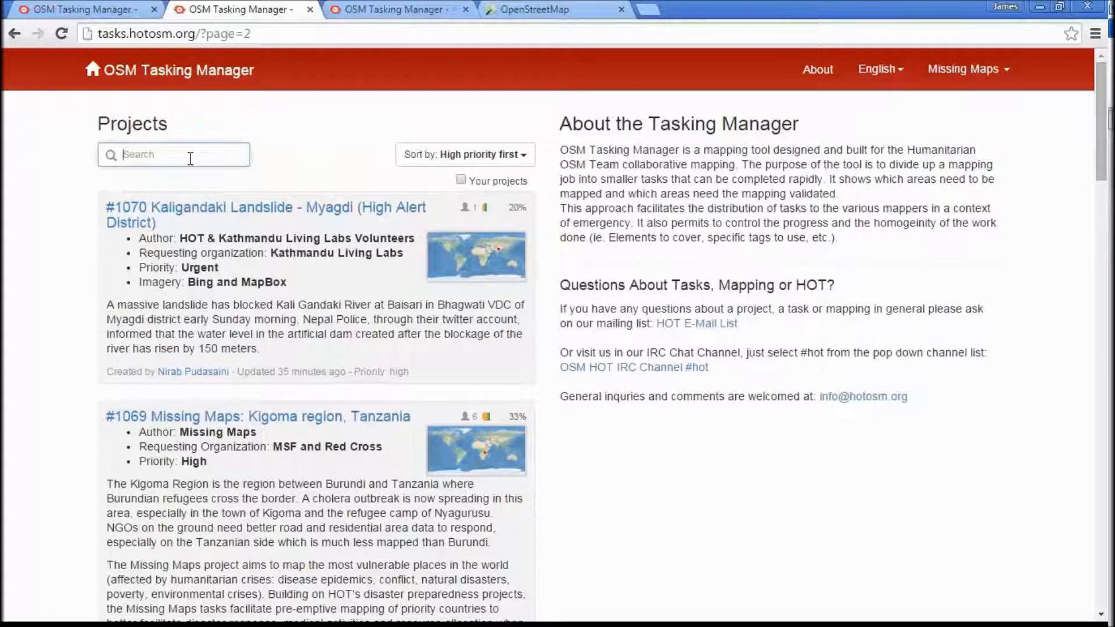
{"action": "type", "text": "1069"}
{"action": "key", "text": "Return"}
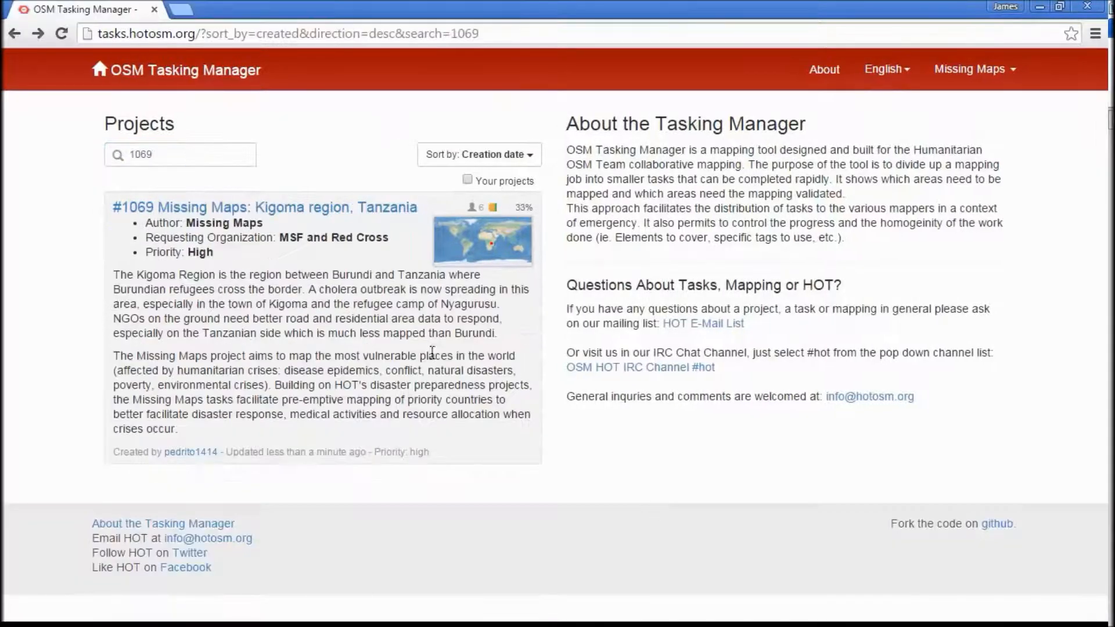
{"action": "left_click", "coordinate": [363, 209]}
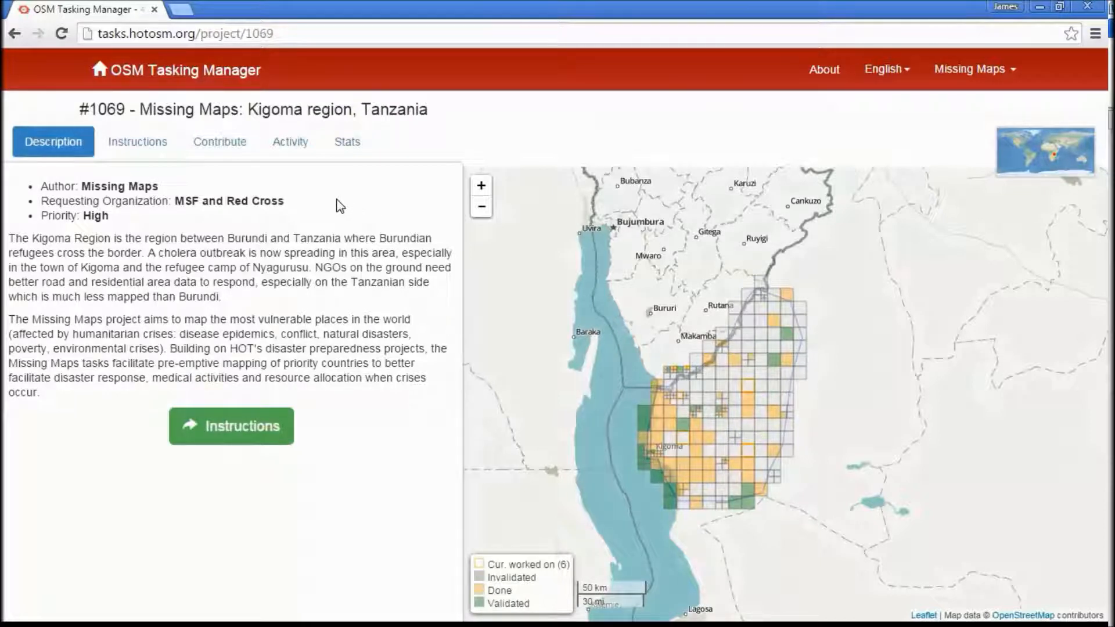
- Take a random task from the project, start mapping it, and open it in the iD editor
{"action": "left_click", "coordinate": [220, 142]}
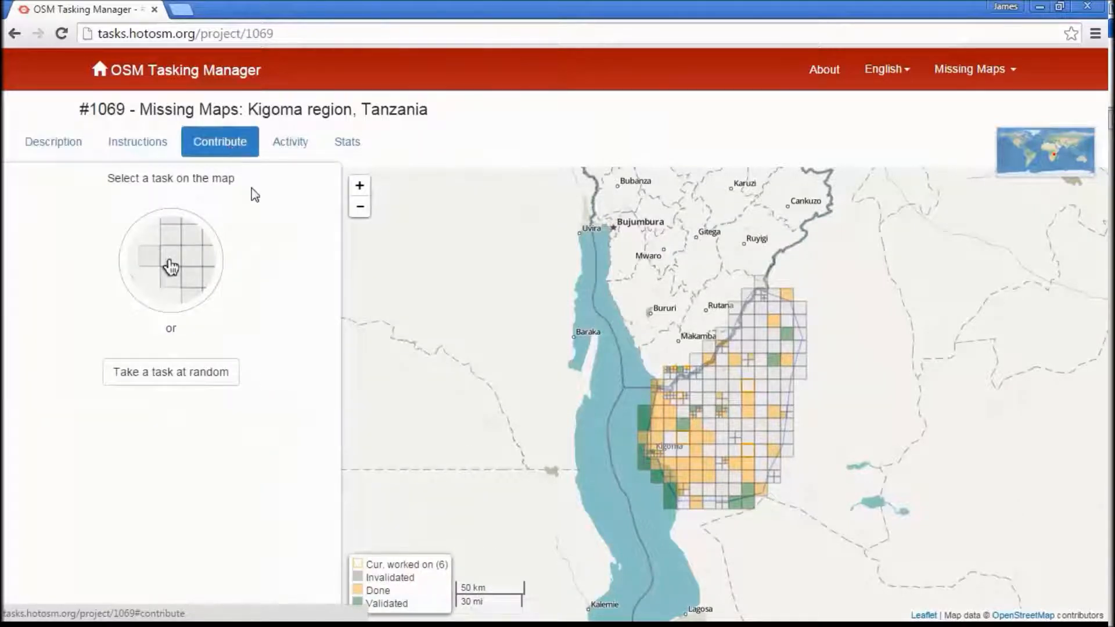
{"action": "left_click", "coordinate": [229, 388]}
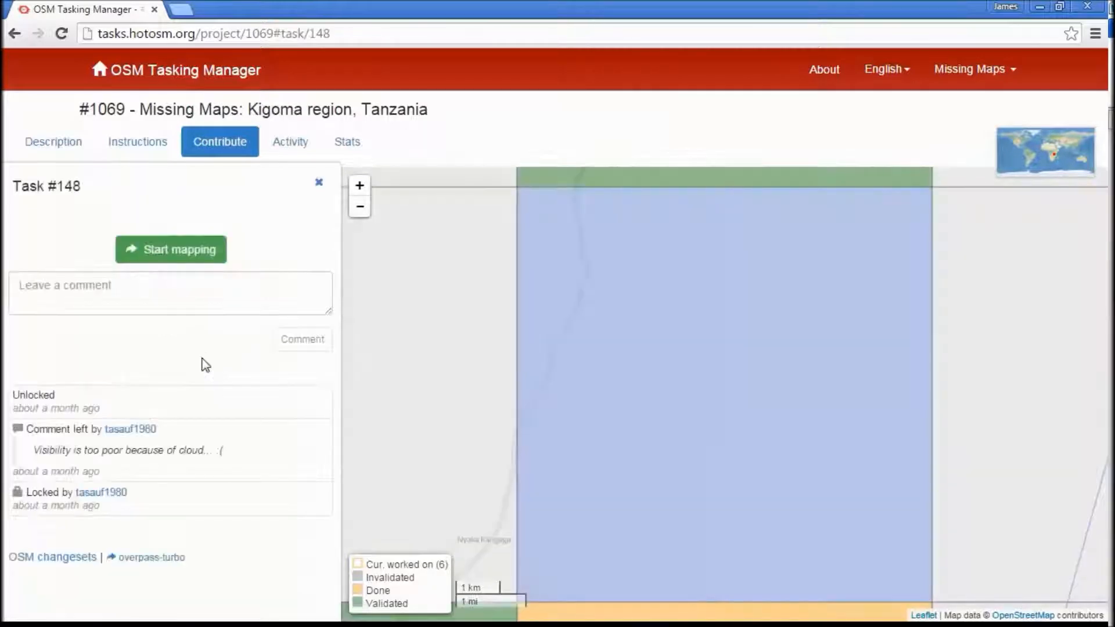
{"action": "left_click", "coordinate": [193, 254]}
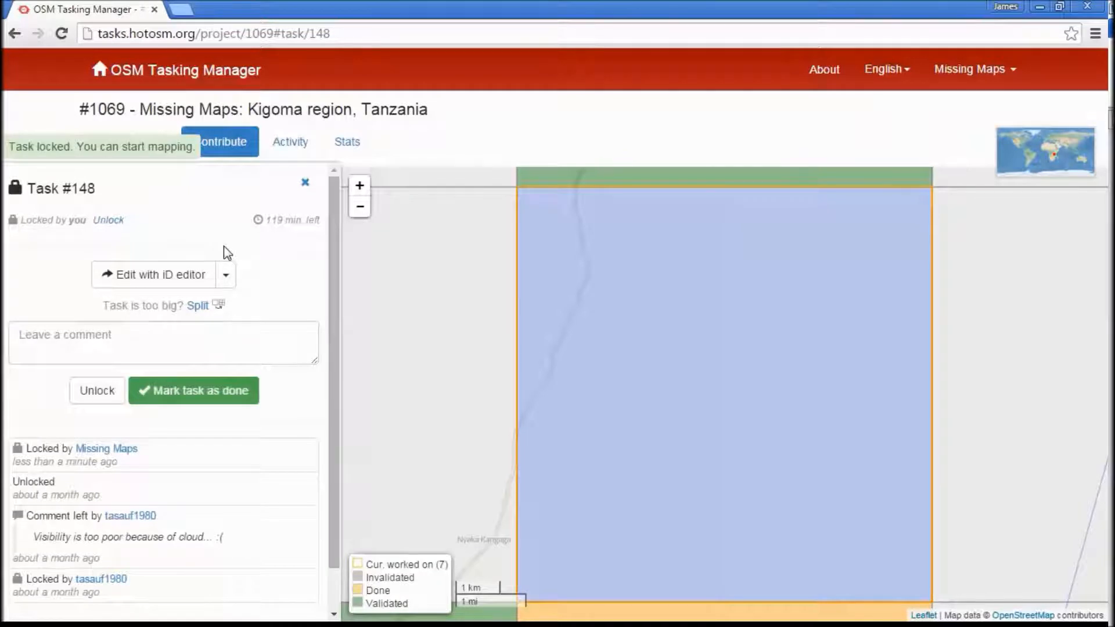
{"action": "left_click", "coordinate": [228, 280]}
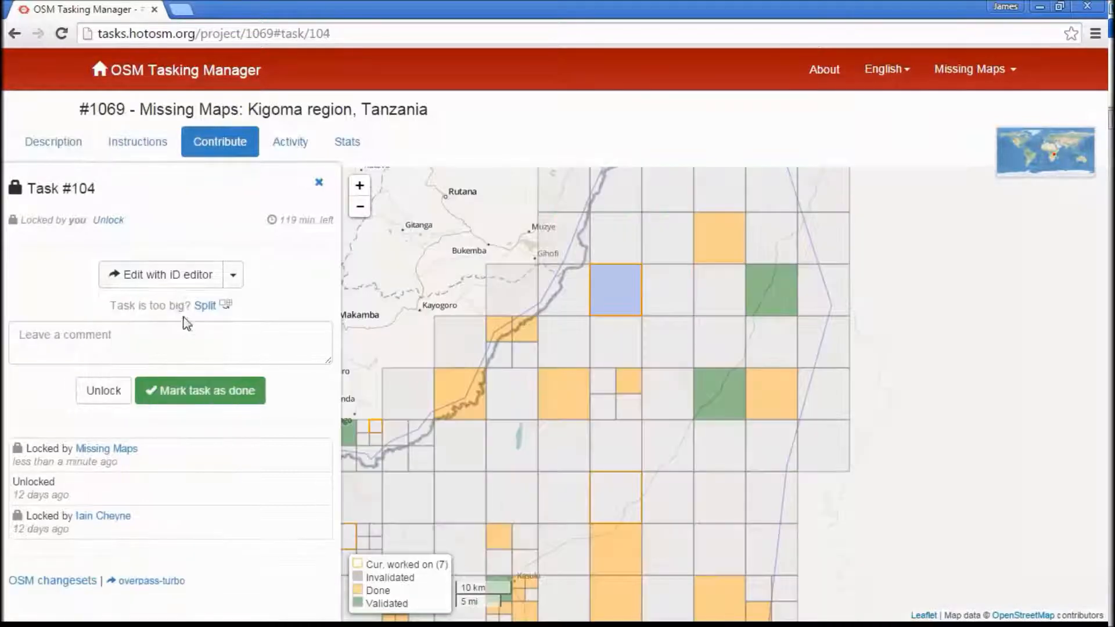
{"action": "left_click", "coordinate": [180, 281]}
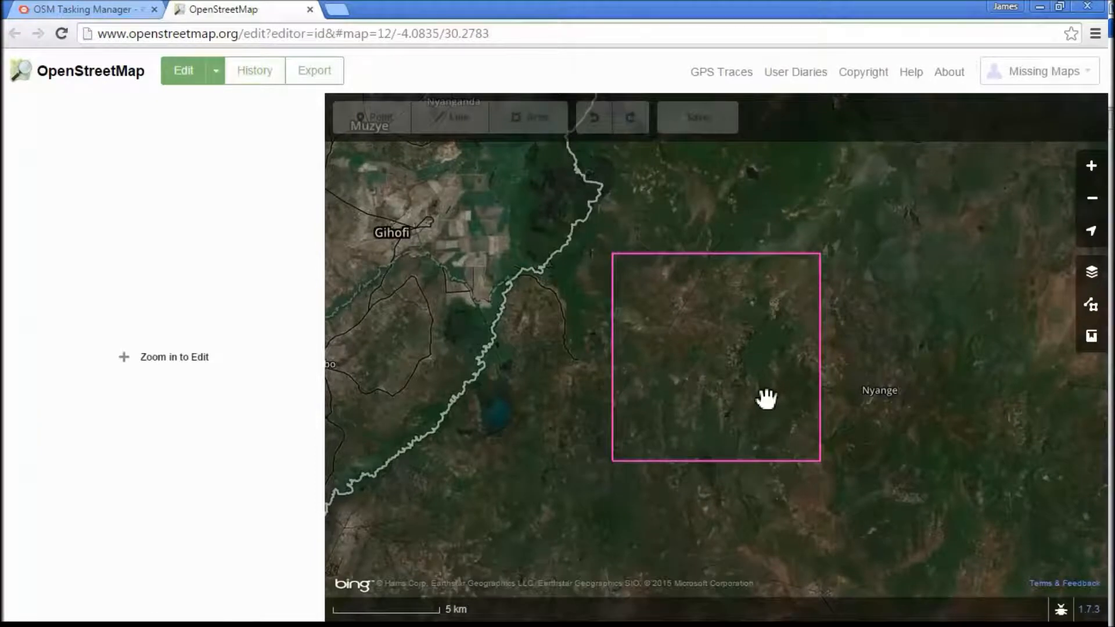
- Examine the satellite imagery inside and around the outlined task square at closer and wider zoom levels
{"action": "scroll", "coordinate": [759, 395], "scroll_direction": "up", "scroll_amount": 1}
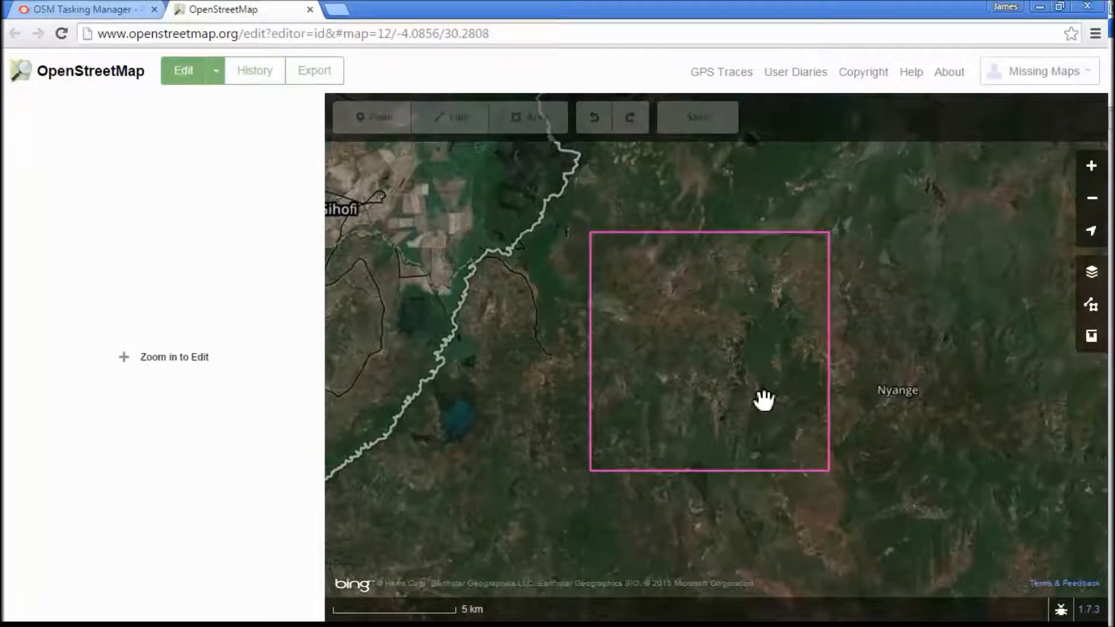
{"action": "scroll", "coordinate": [761, 402], "scroll_direction": "up", "scroll_amount": 2}
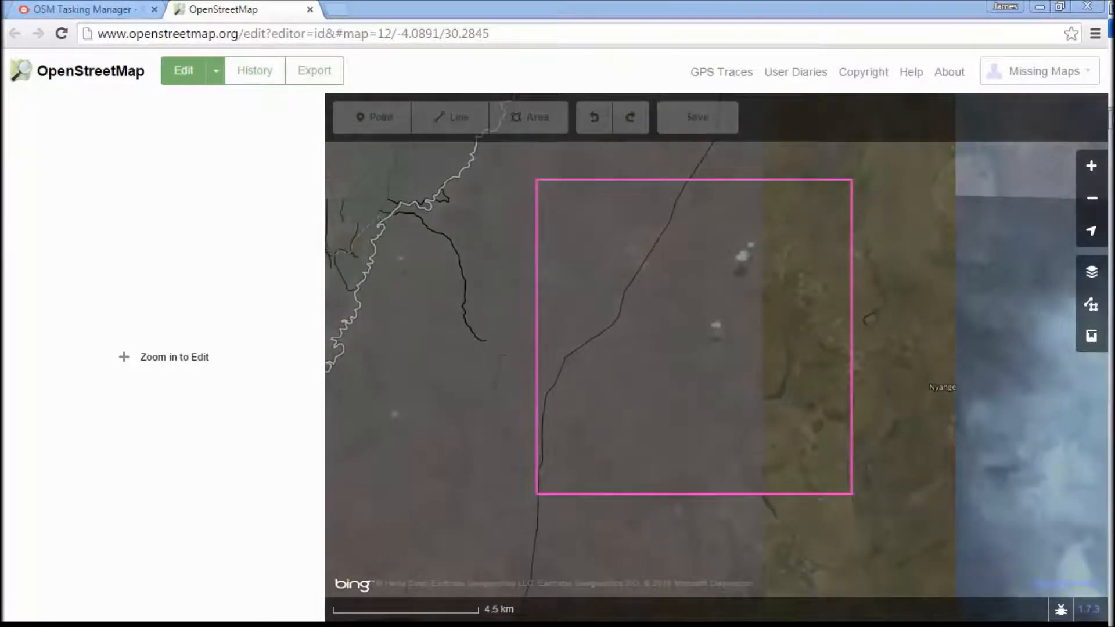
{"action": "left_click", "coordinate": [1092, 169]}
{"action": "left_click", "coordinate": [1092, 169]}
{"action": "left_click", "coordinate": [1093, 203]}
{"action": "left_click", "coordinate": [1093, 203]}
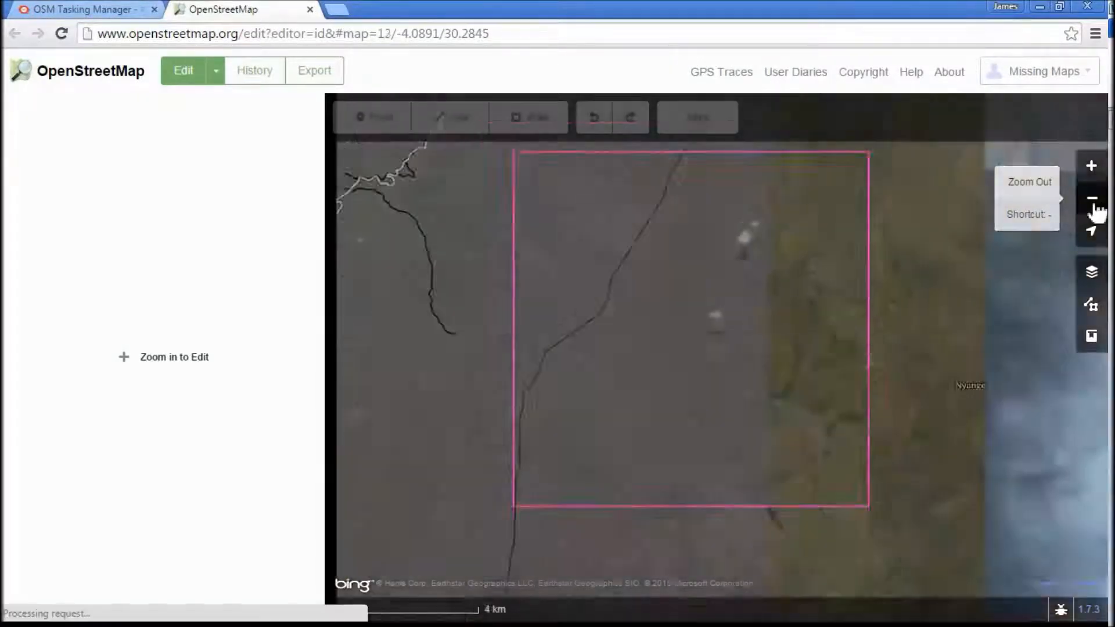
{"action": "left_click", "coordinate": [1093, 203]}
{"action": "left_click", "coordinate": [1093, 203]}
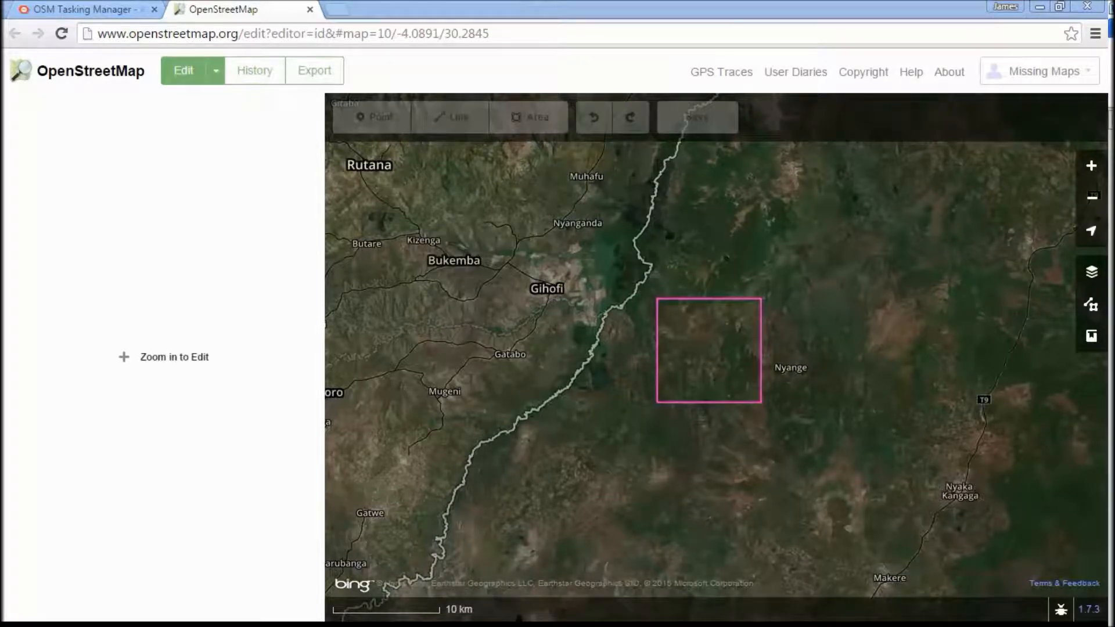
- Compare brightness levels for the Bing aerial imagery background and set it to 100% brightness
{"action": "left_click", "coordinate": [1094, 282]}
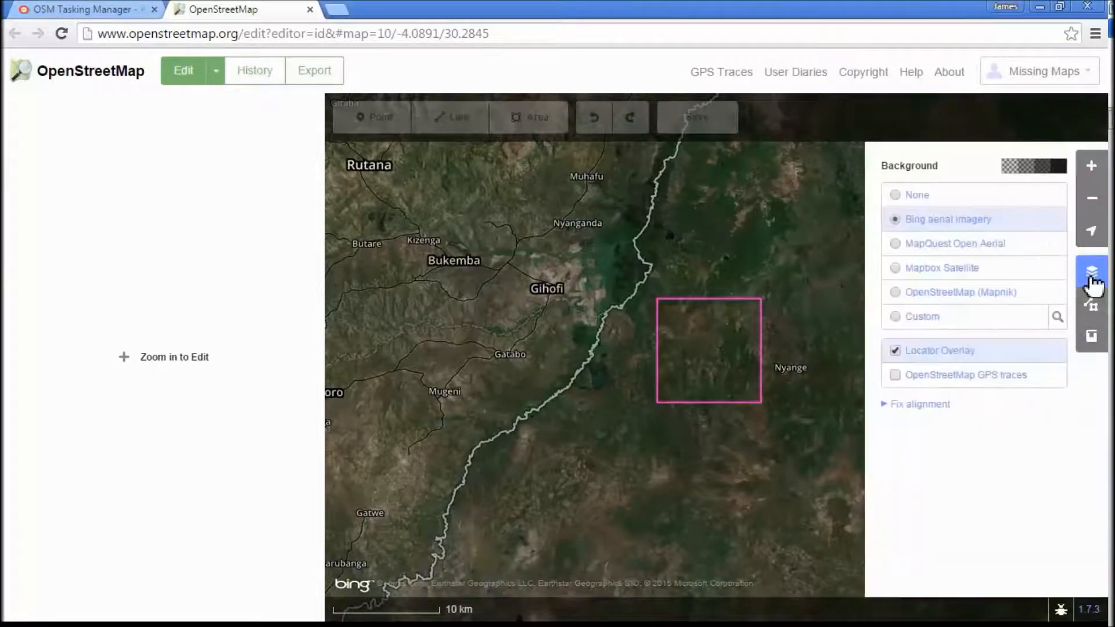
{"action": "left_click", "coordinate": [1015, 176]}
{"action": "left_click", "coordinate": [1027, 174]}
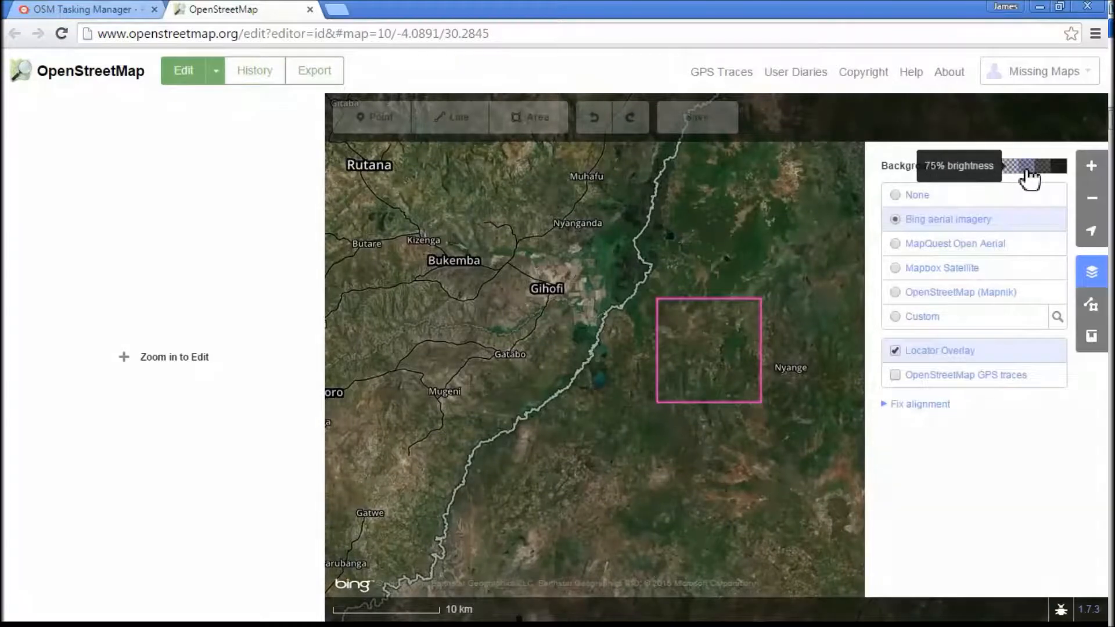
{"action": "left_click", "coordinate": [1040, 174]}
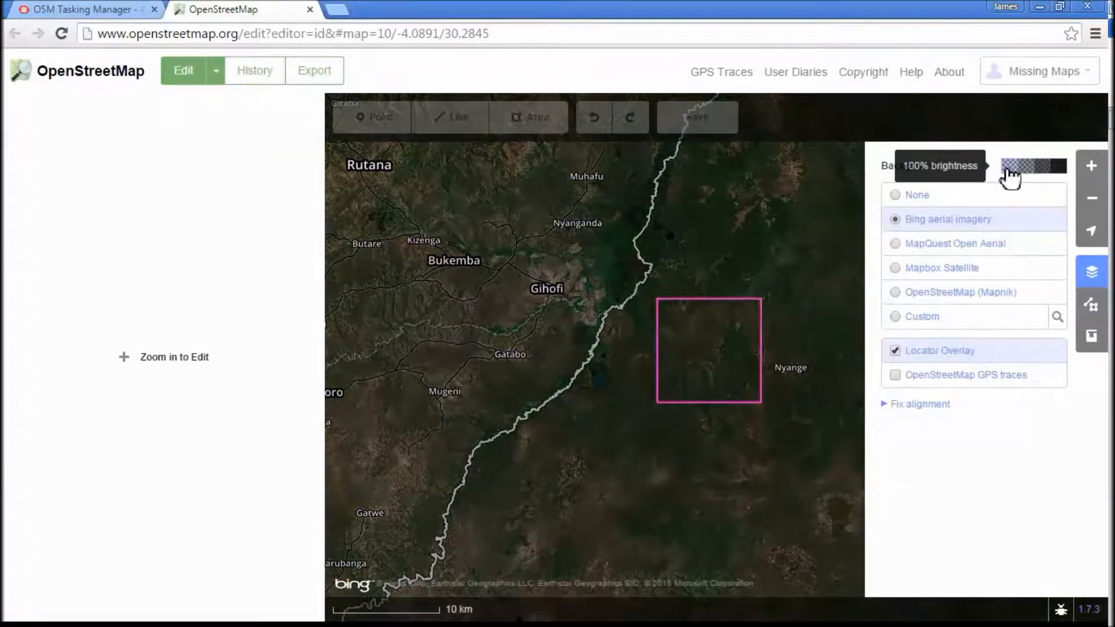
{"action": "left_click", "coordinate": [1011, 175]}
{"action": "left_click", "coordinate": [799, 378]}
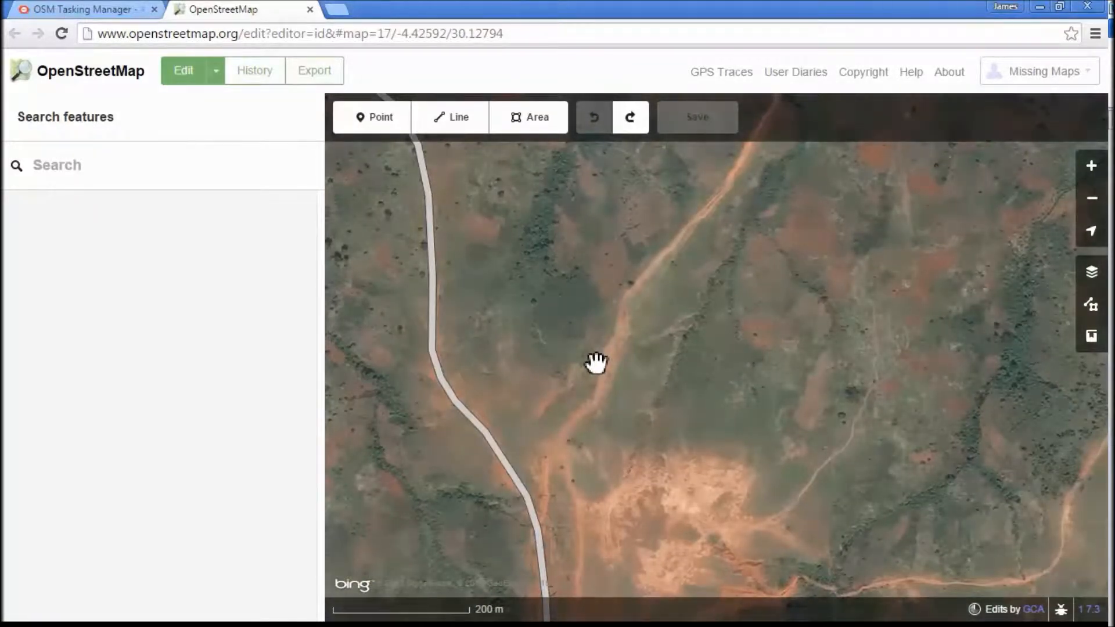
- Trace a line along the dirt road that branches northeast from the existing road, starting with a node on that road
{"action": "left_click", "coordinate": [468, 128]}
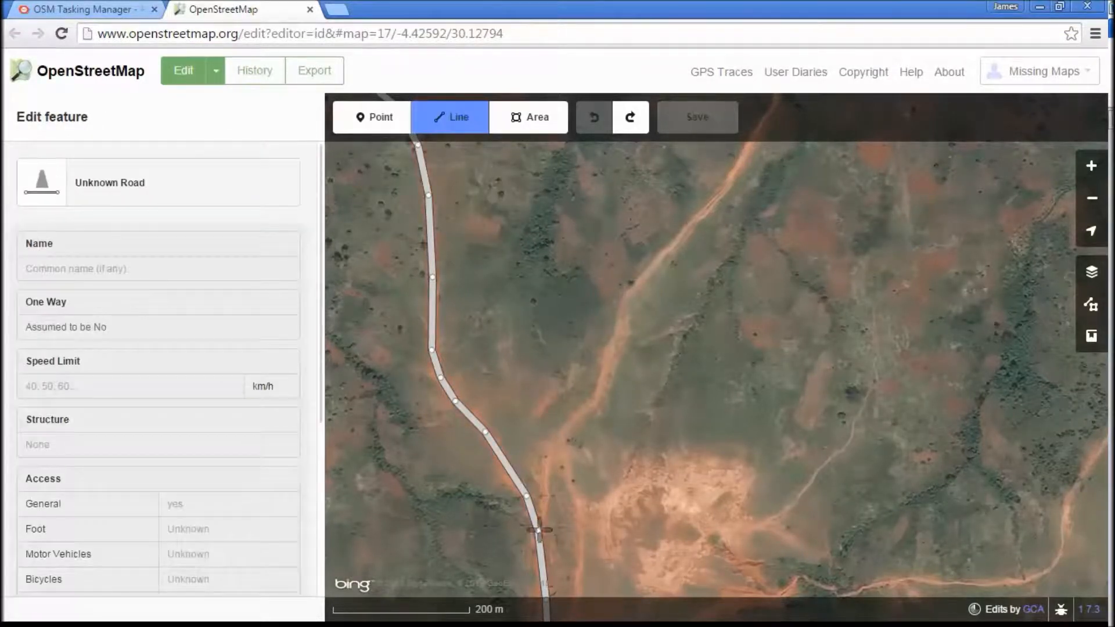
{"action": "left_click", "coordinate": [536, 524]}
{"action": "left_click", "coordinate": [548, 494]}
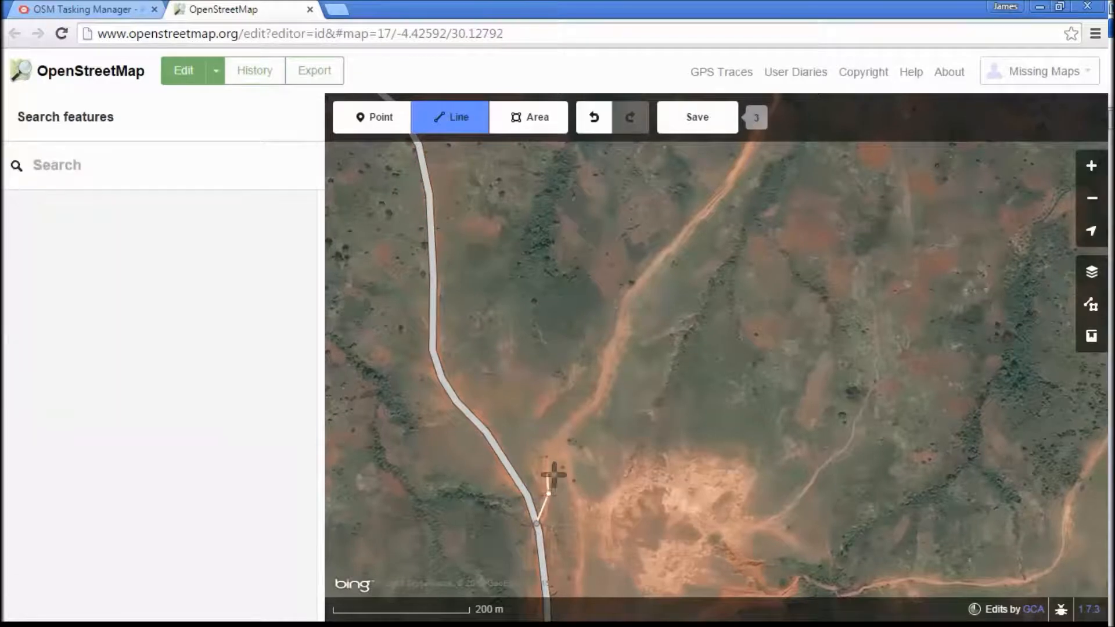
{"action": "left_click", "coordinate": [551, 451]}
{"action": "left_click", "coordinate": [565, 427]}
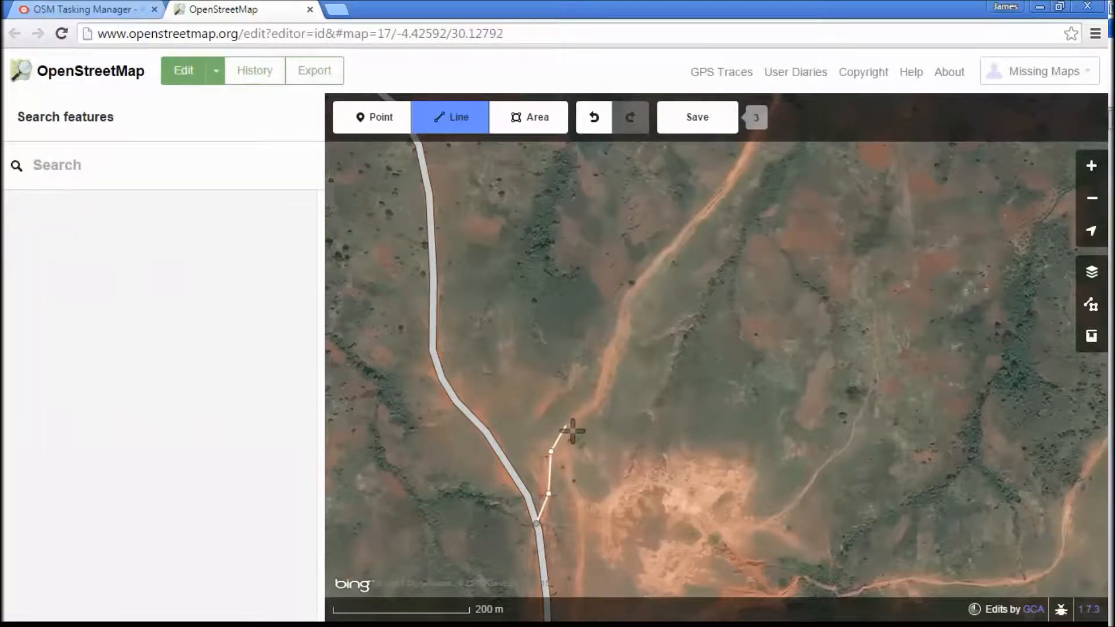
{"action": "left_click", "coordinate": [597, 399]}
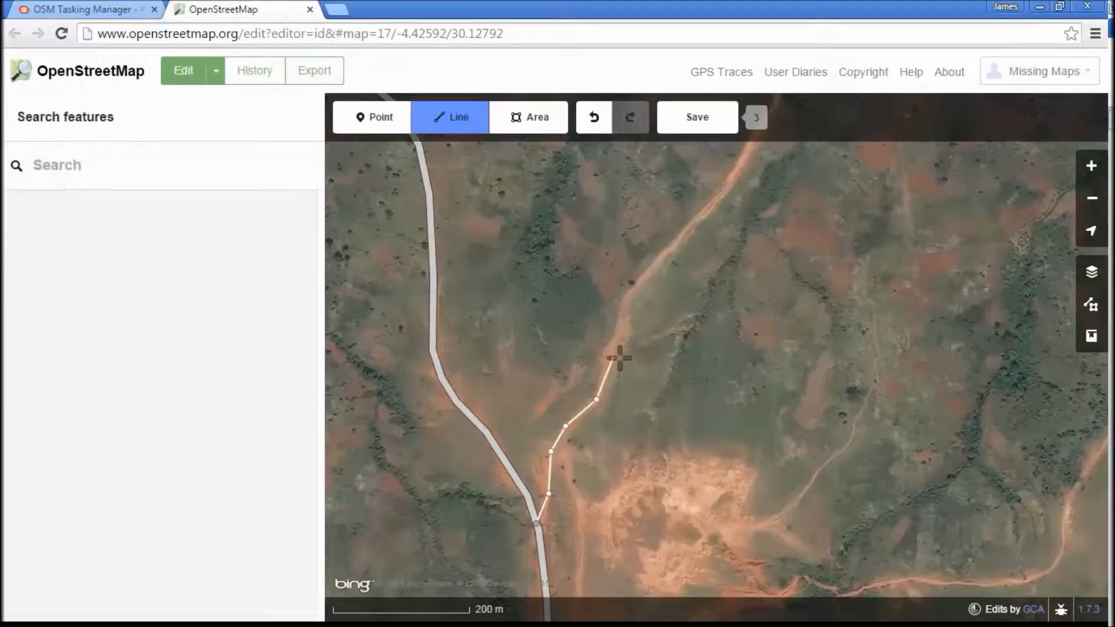
{"action": "left_click", "coordinate": [615, 333]}
{"action": "left_click", "coordinate": [625, 292]}
{"action": "left_click", "coordinate": [658, 254]}
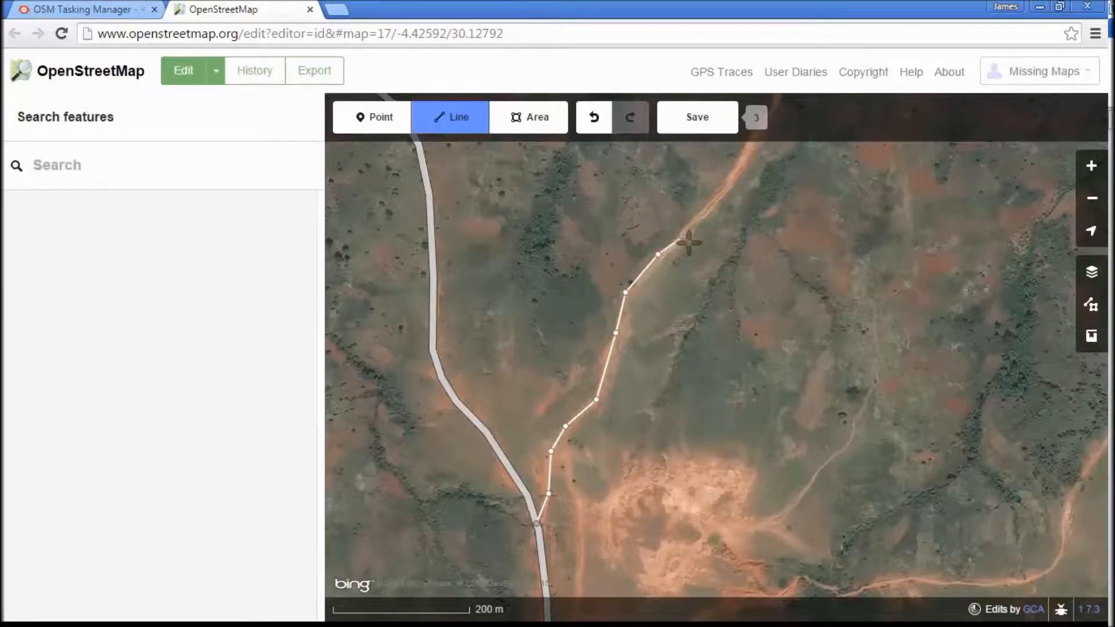
{"action": "left_click", "coordinate": [694, 222]}
{"action": "left_click", "coordinate": [730, 179]}
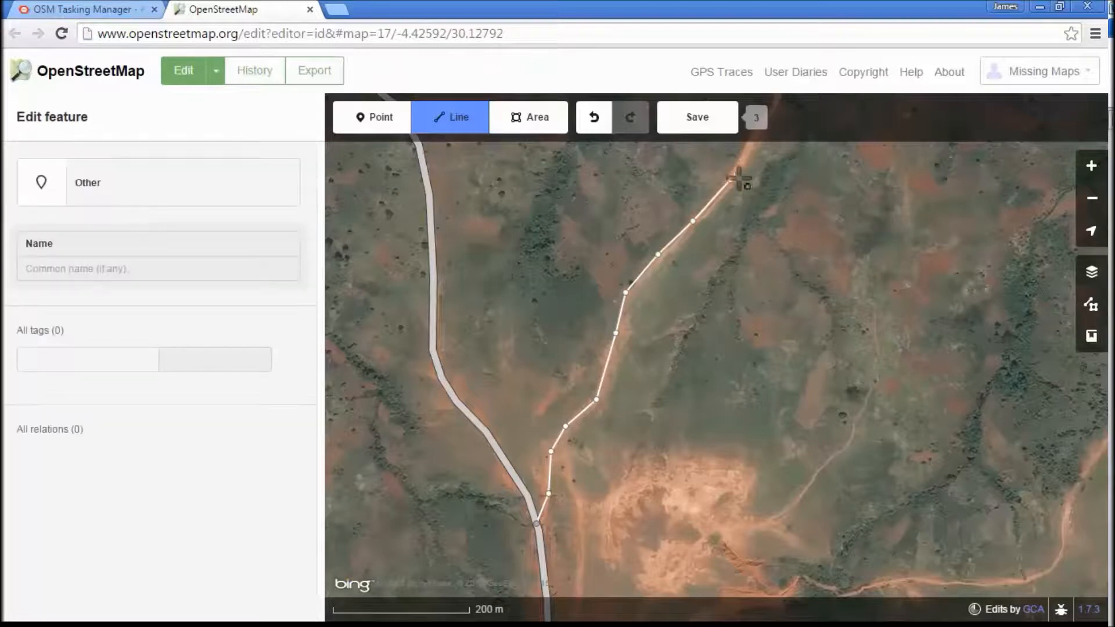
{"action": "double_click", "coordinate": [750, 149]}
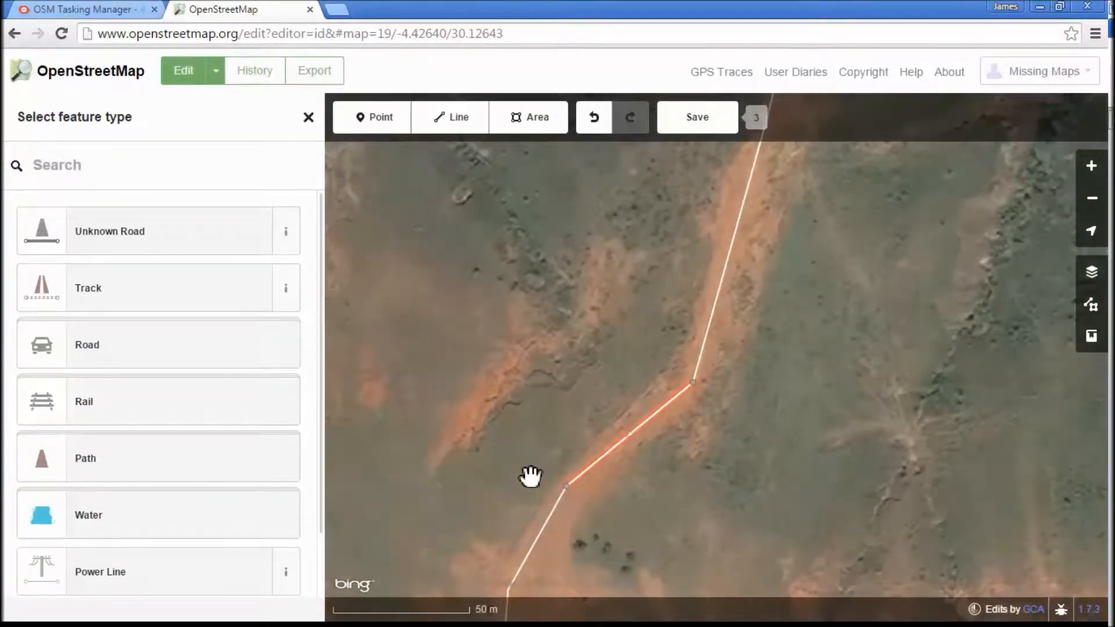
- Classify the newly traced line as an Unknown Road
{"action": "left_click", "coordinate": [195, 360]}
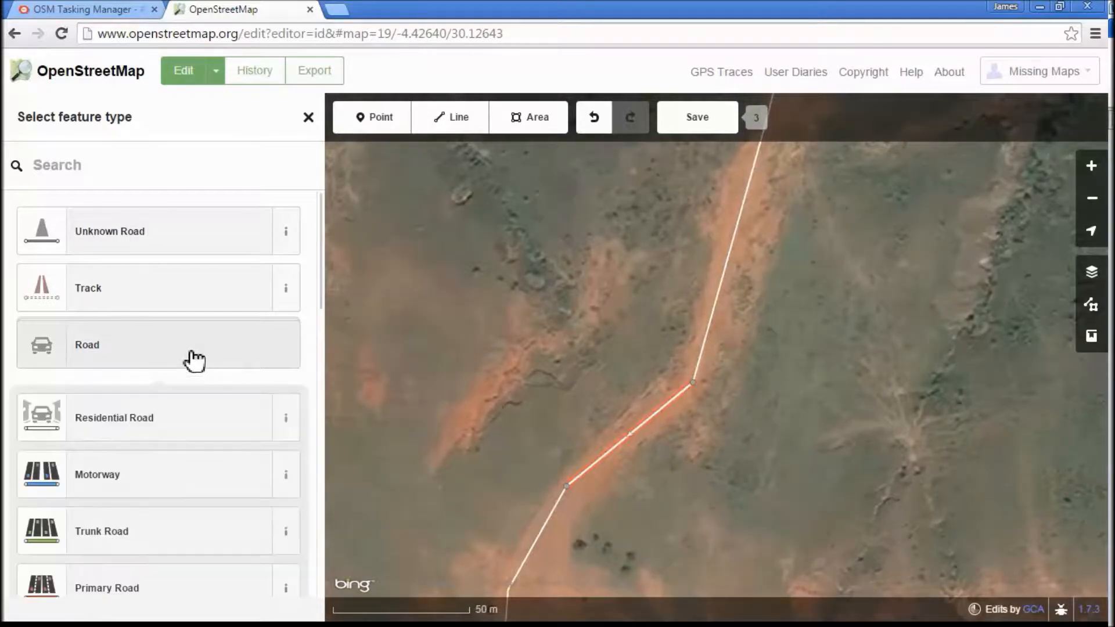
{"action": "scroll", "coordinate": [179, 459], "scroll_direction": "down", "scroll_amount": 12}
{"action": "scroll", "coordinate": [187, 452], "scroll_direction": "down", "scroll_amount": 1}
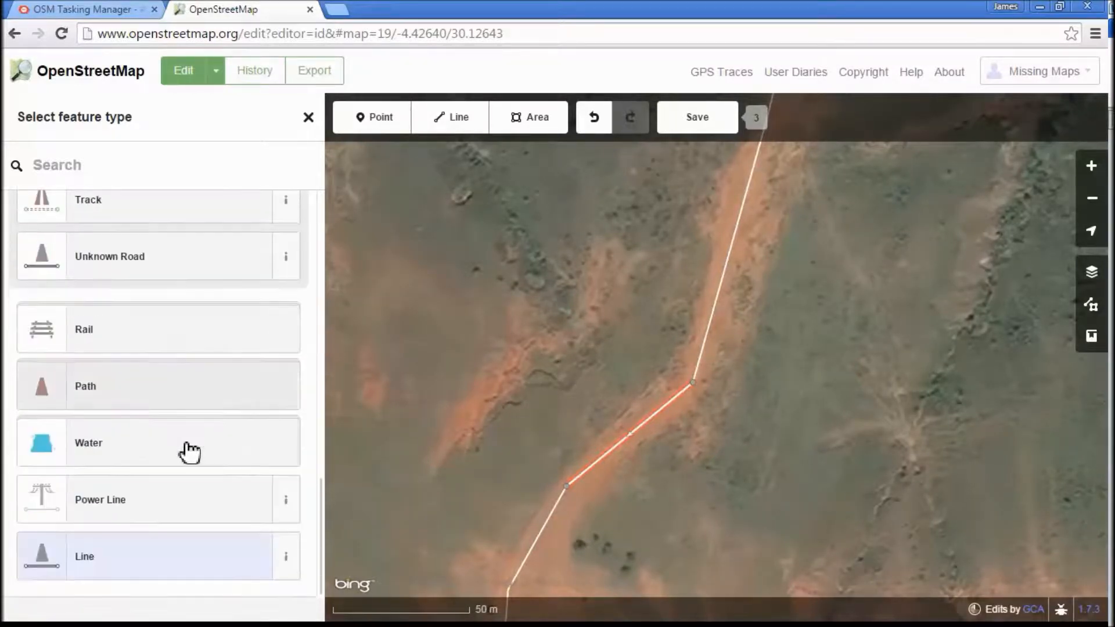
{"action": "left_click", "coordinate": [170, 265]}
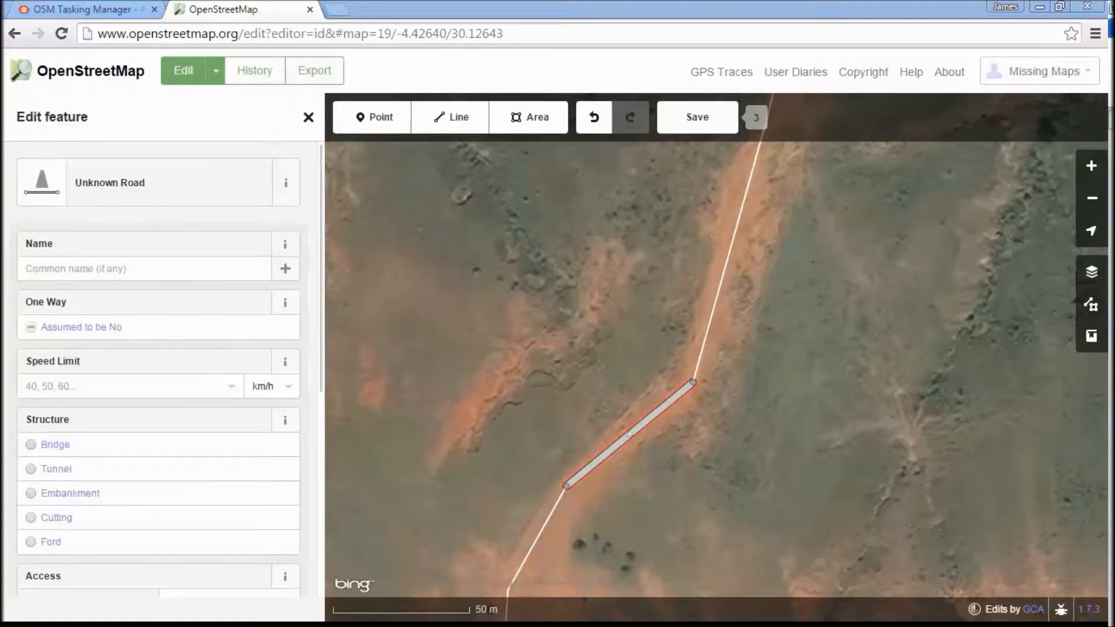
{"action": "key", "text": "ctrl+z"}
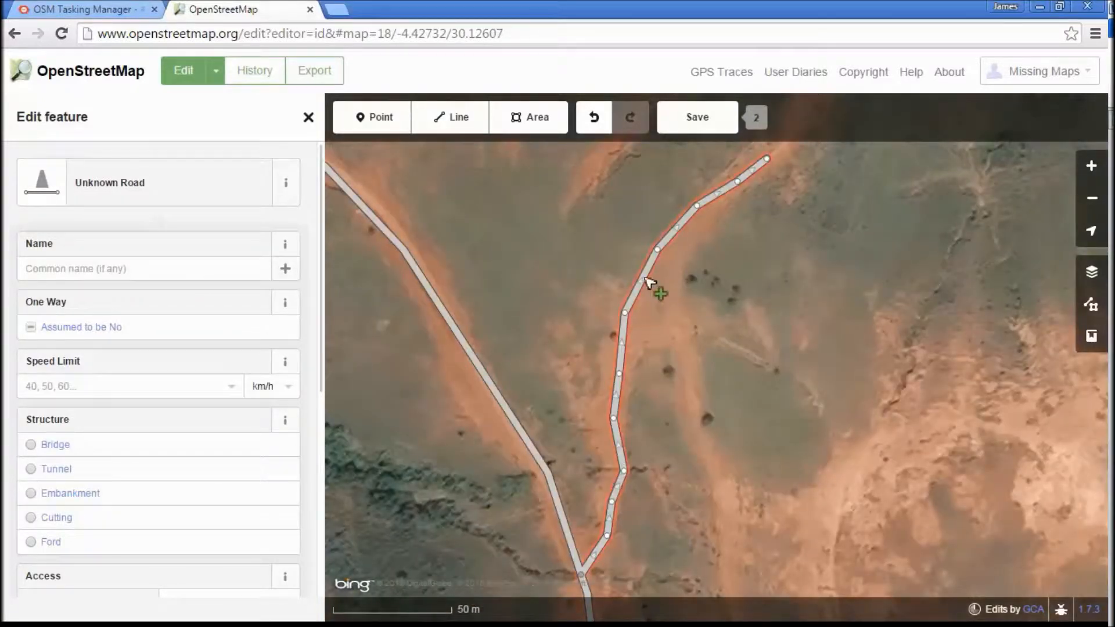
- Upload the road edits with the changeset comment "#MissingMaps #Tanzania #hotosm-project-1069" and close the map editor
{"action": "left_click", "coordinate": [698, 123]}
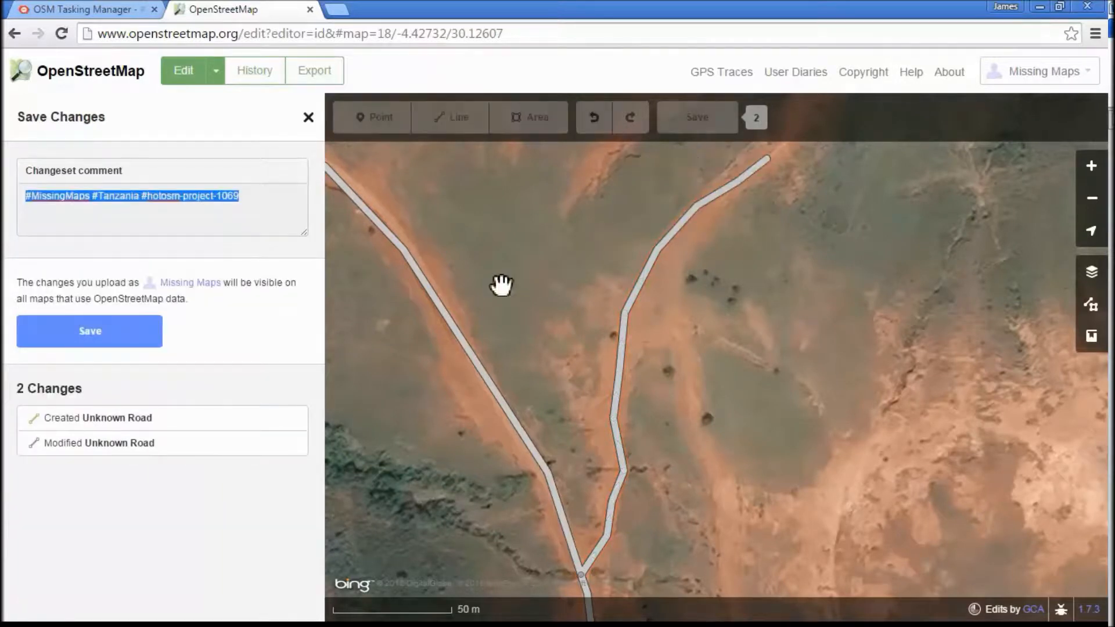
{"action": "left_click", "coordinate": [122, 336]}
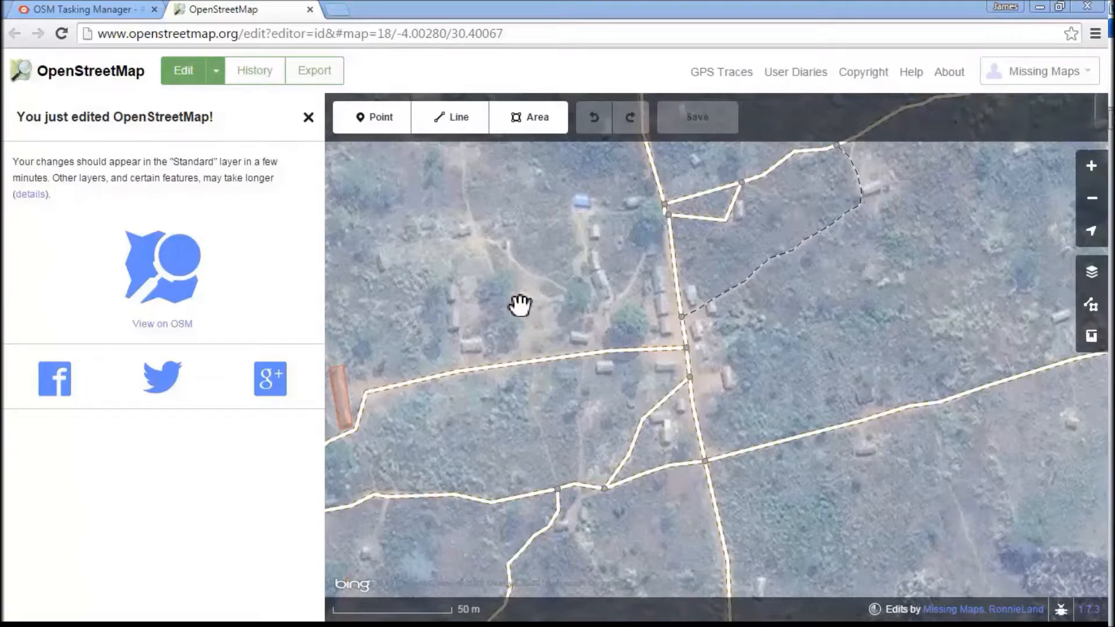
{"action": "left_click", "coordinate": [310, 10]}
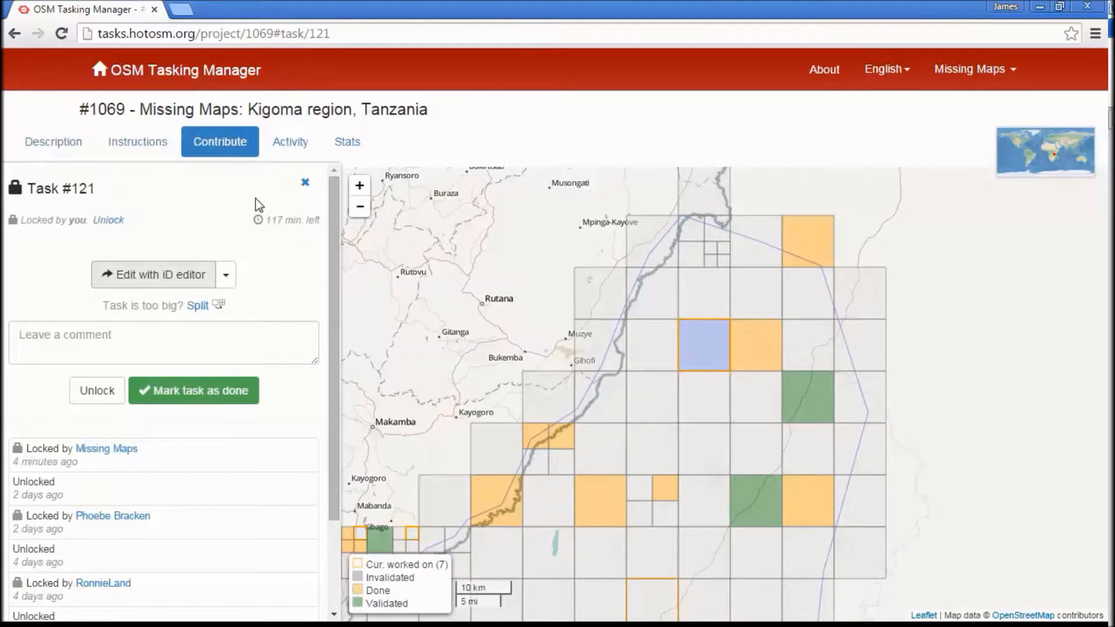